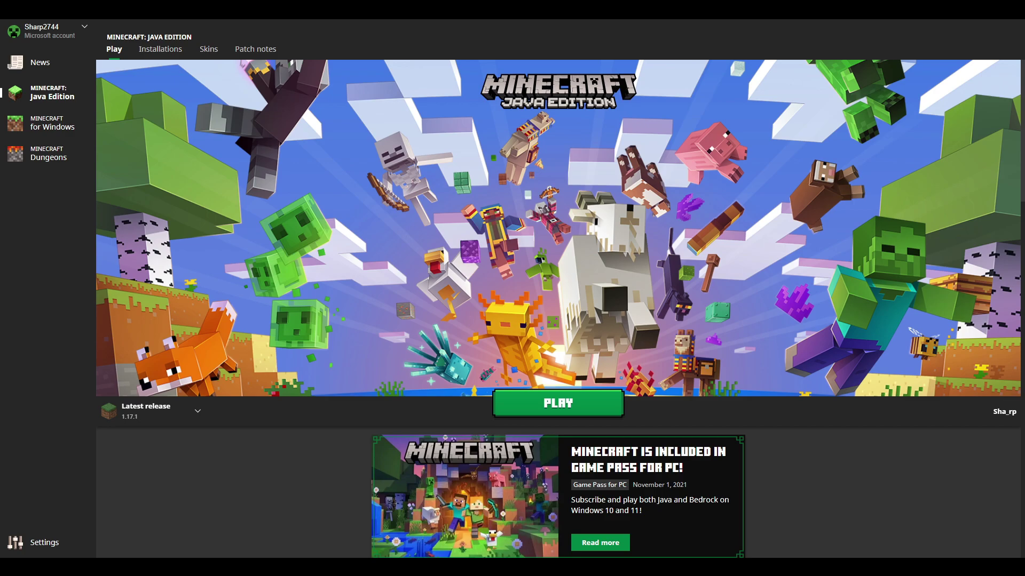
# Step: Start installing the three pending Windows updates, then close the Windows Update settings
pyautogui.press('super')
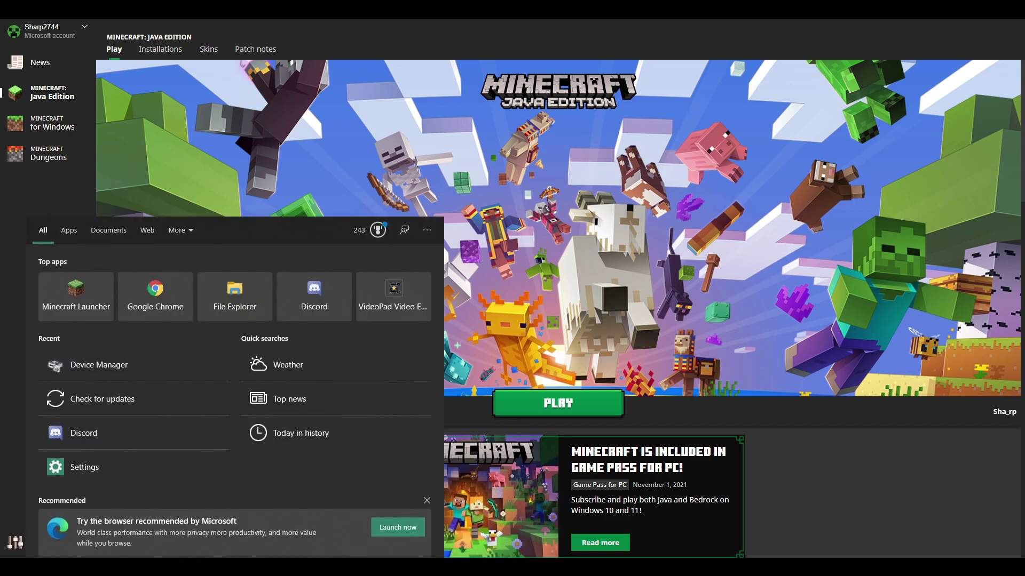
pyautogui.write('update')
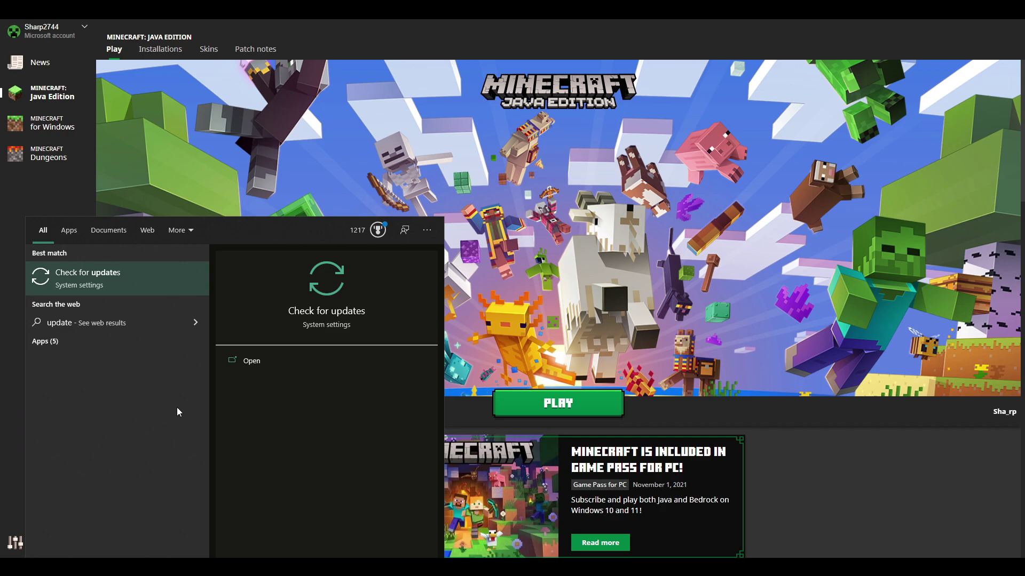
pyautogui.click(174, 287)
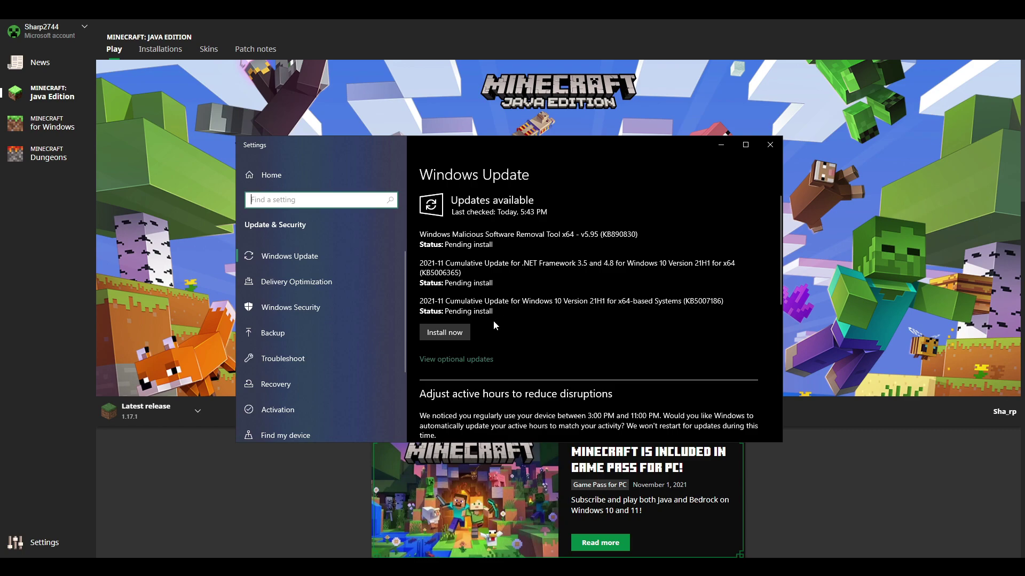
pyautogui.click(454, 332)
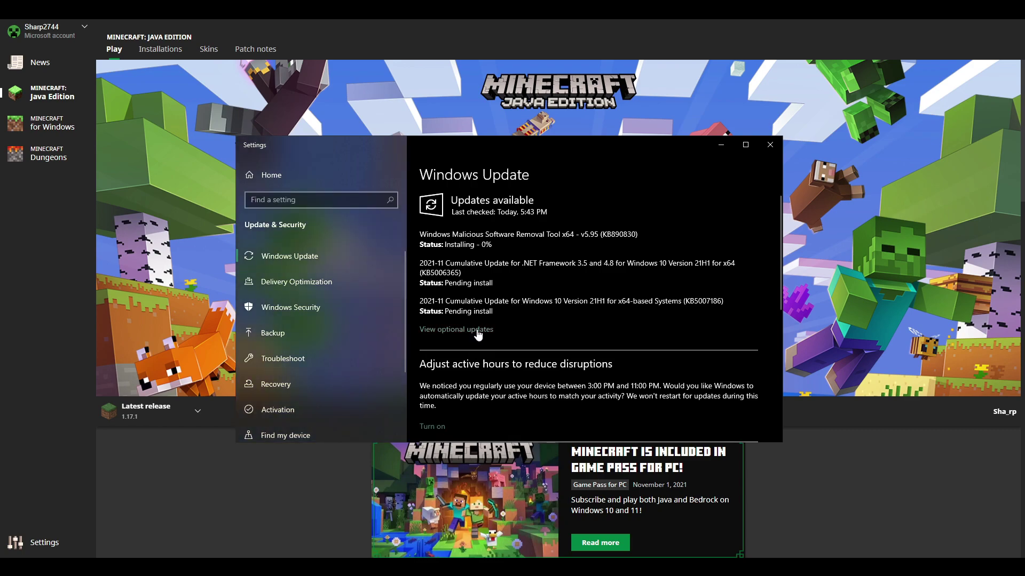
pyautogui.scroll(-2, 490, 334)
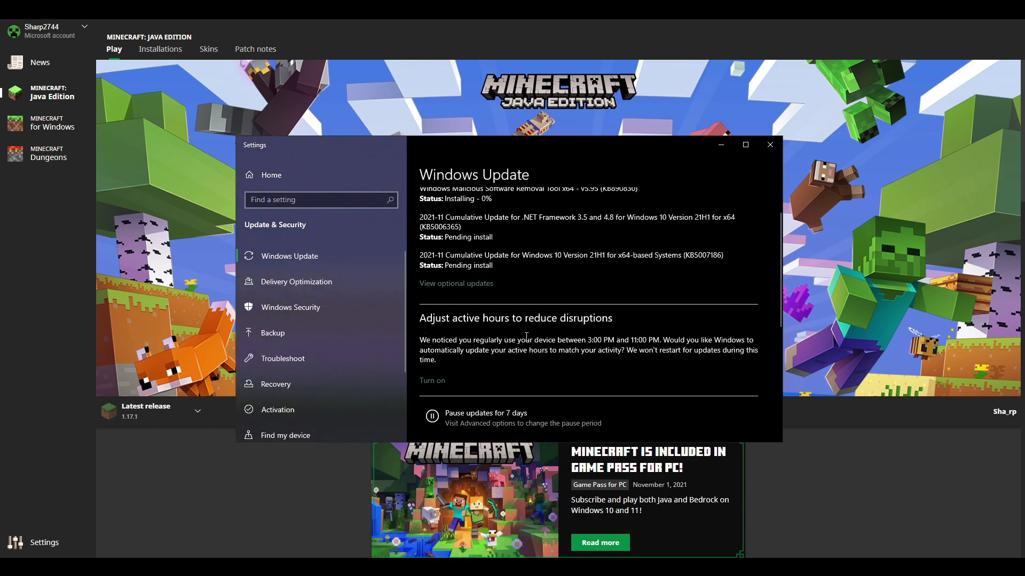
pyautogui.scroll(2, 548, 337)
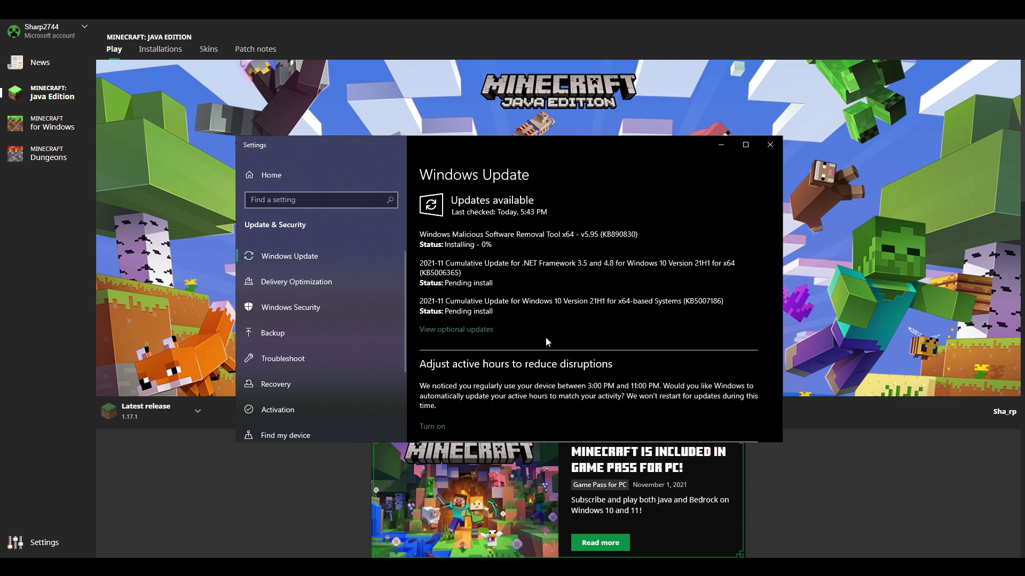
pyautogui.click(721, 144)
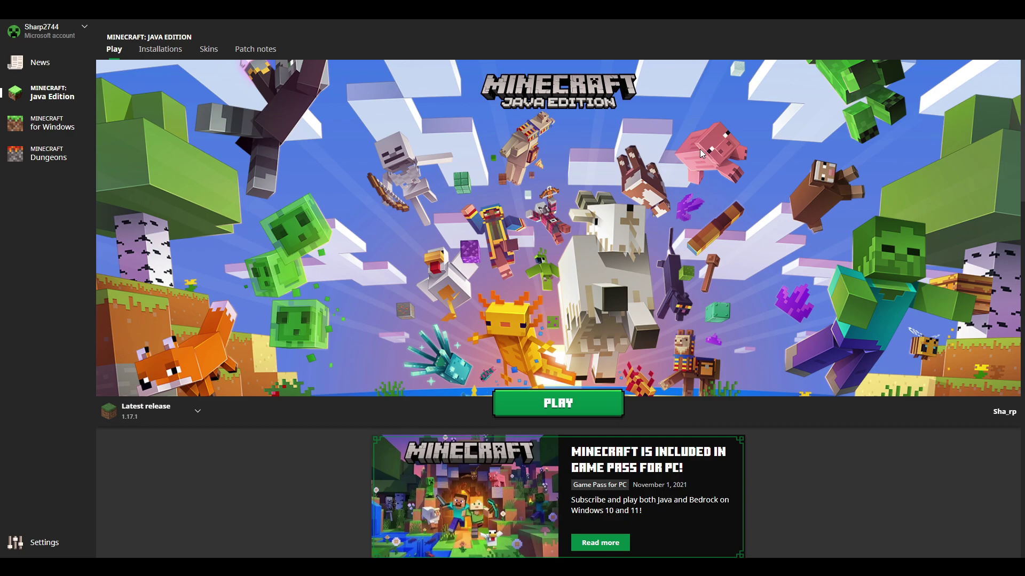
# Step: Open Windows Security's Firewall & network protection page
pyautogui.press('super+s')
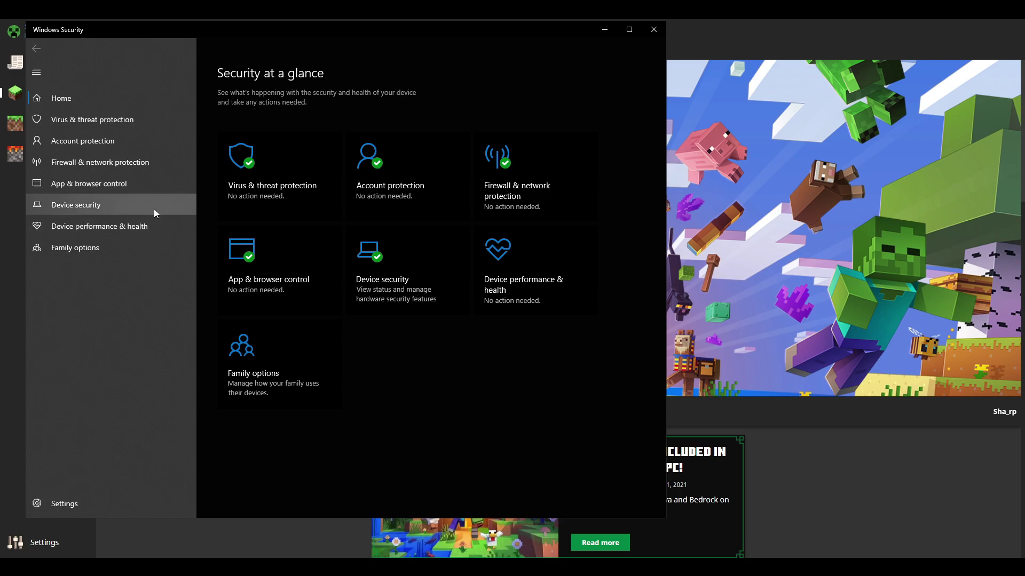
pyautogui.click(153, 154)
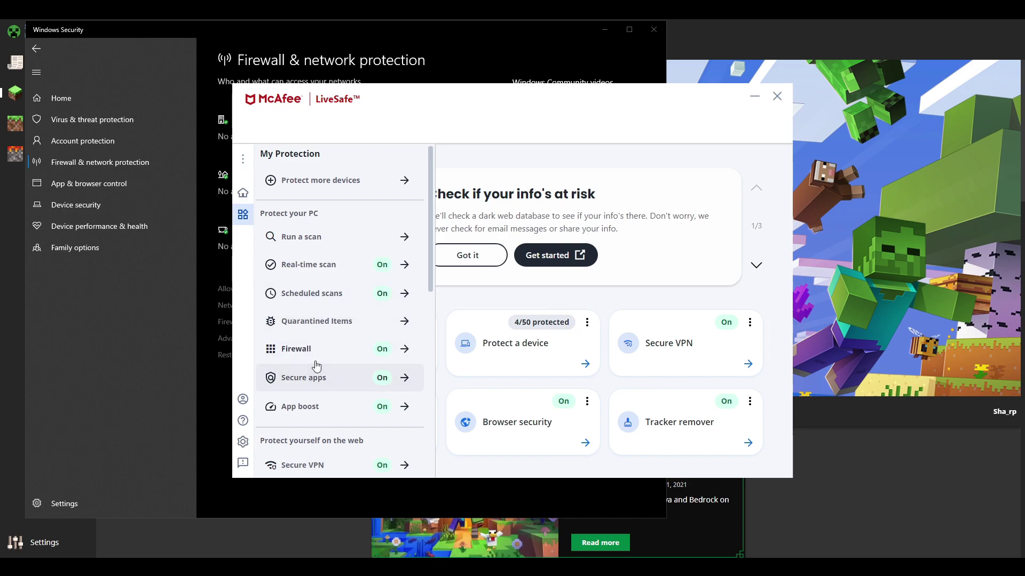
# Step: Turn off the McAfee firewall, keeping it set to resume in 15 minutes
pyautogui.click(319, 345)
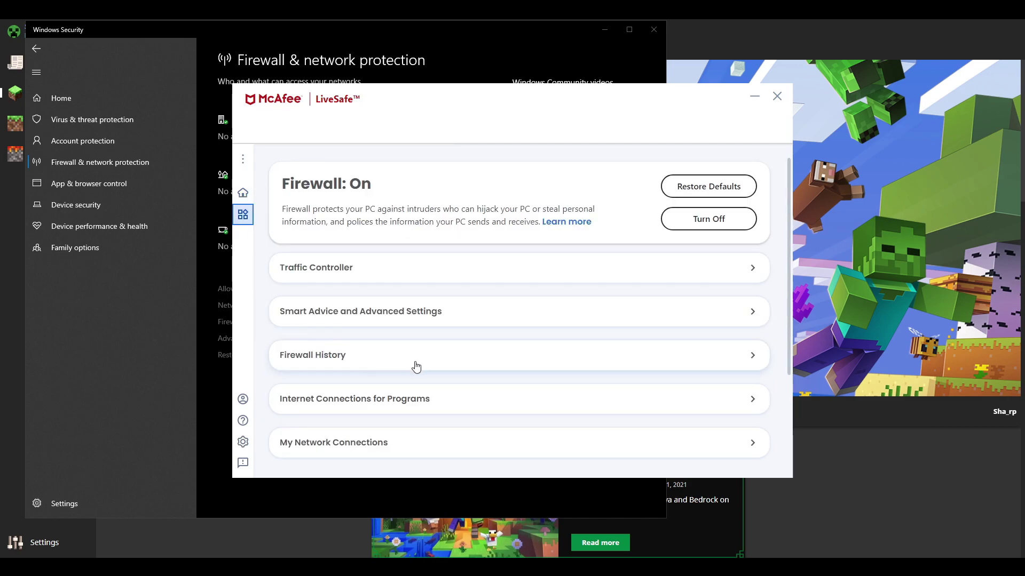
pyautogui.click(722, 224)
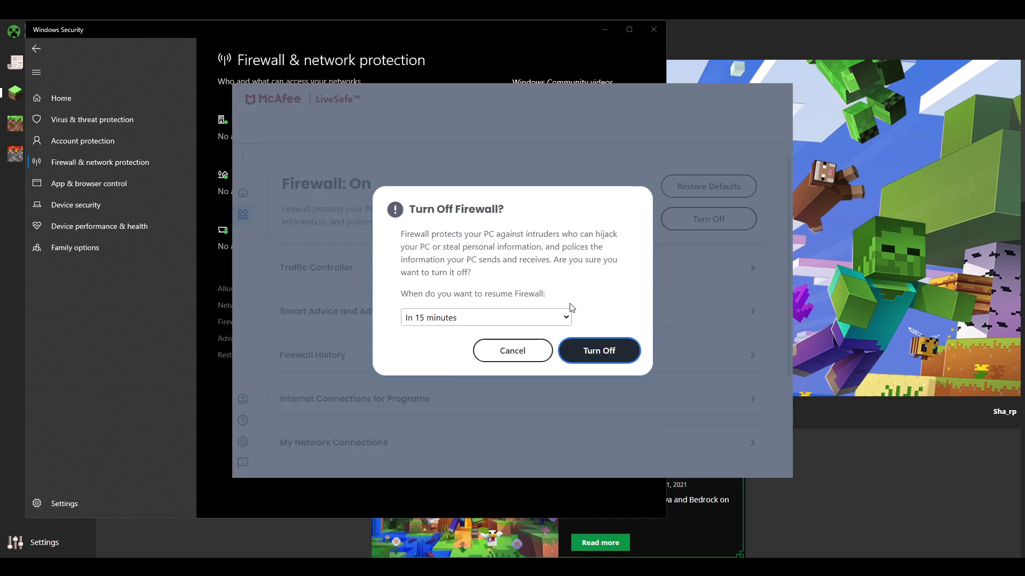
pyautogui.click(491, 317)
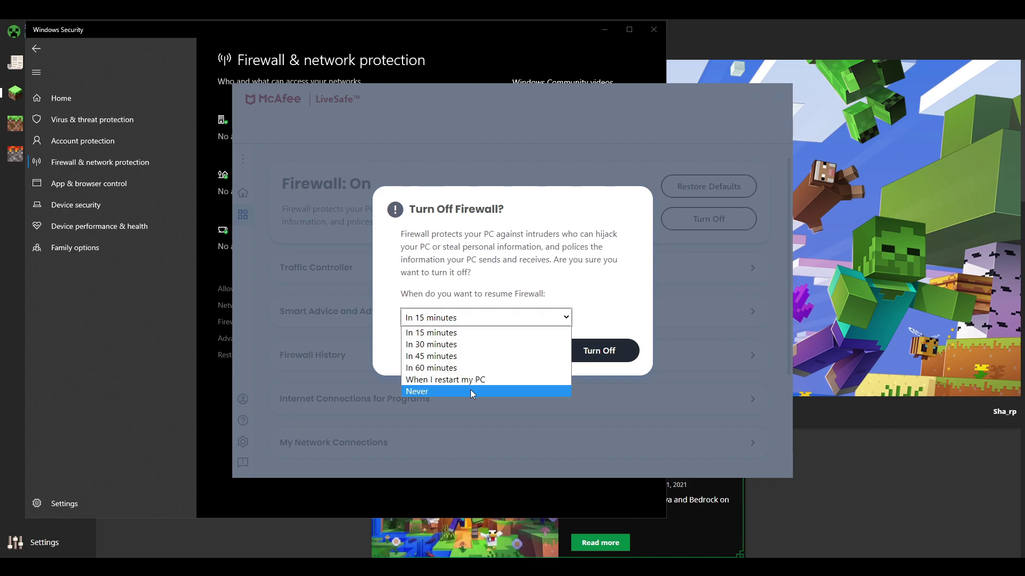
pyautogui.click(565, 319)
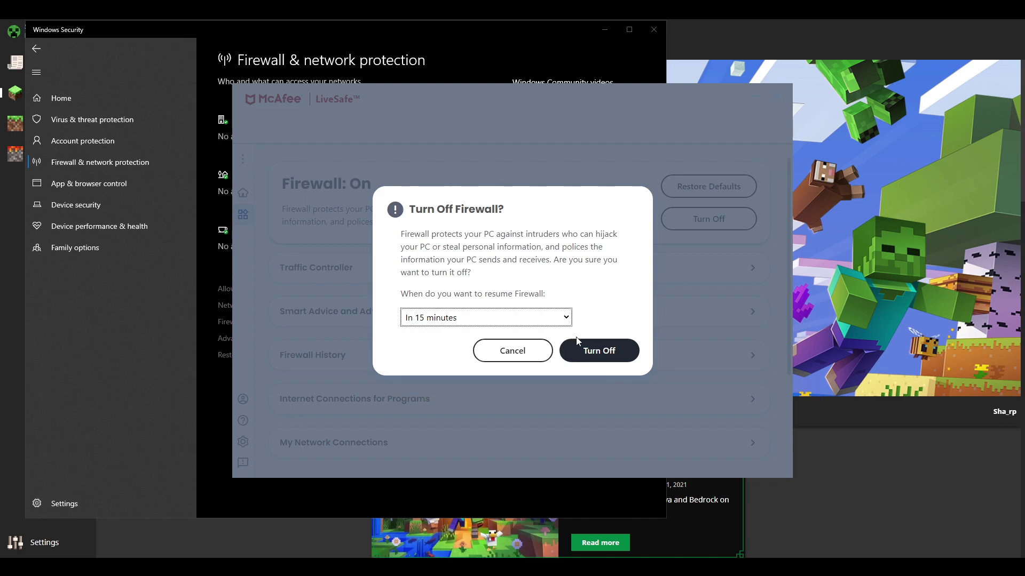
pyautogui.click(600, 350)
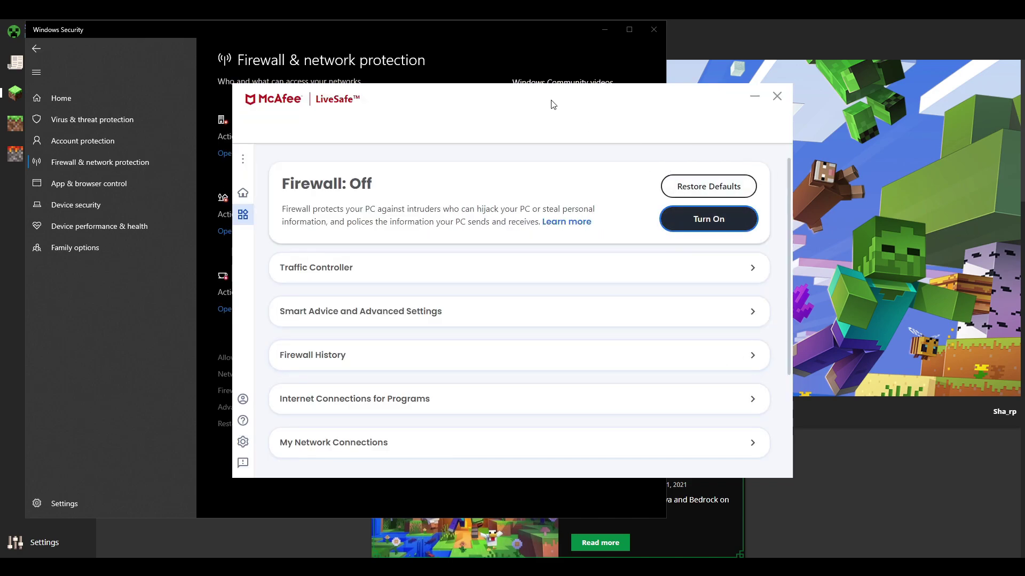
# Step: Turn the McAfee firewall back on, close McAfee LiveSafe and minimize Windows Security
pyautogui.moveTo(553, 104); pyautogui.dragTo(787, 103)
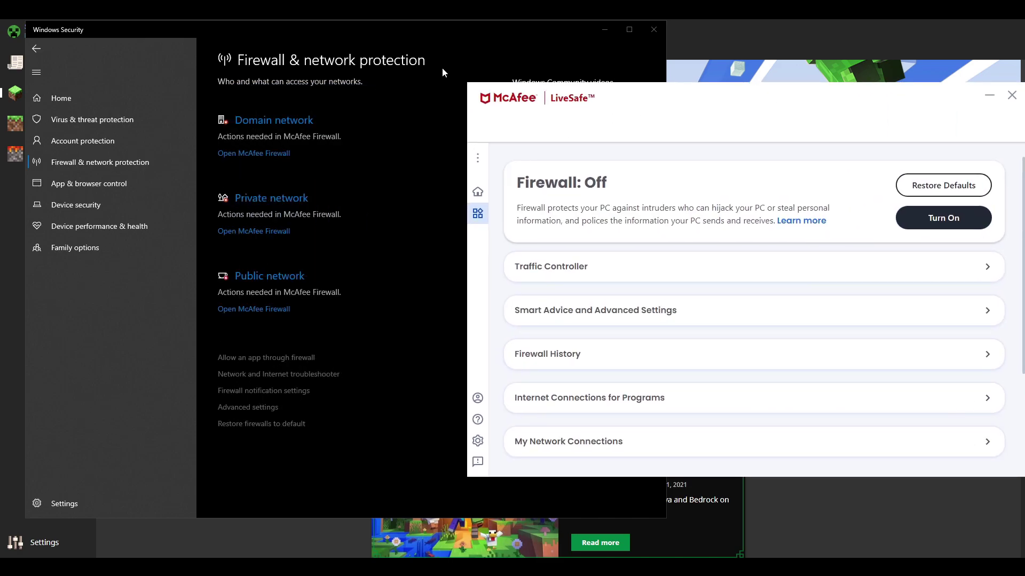
pyautogui.click(932, 229)
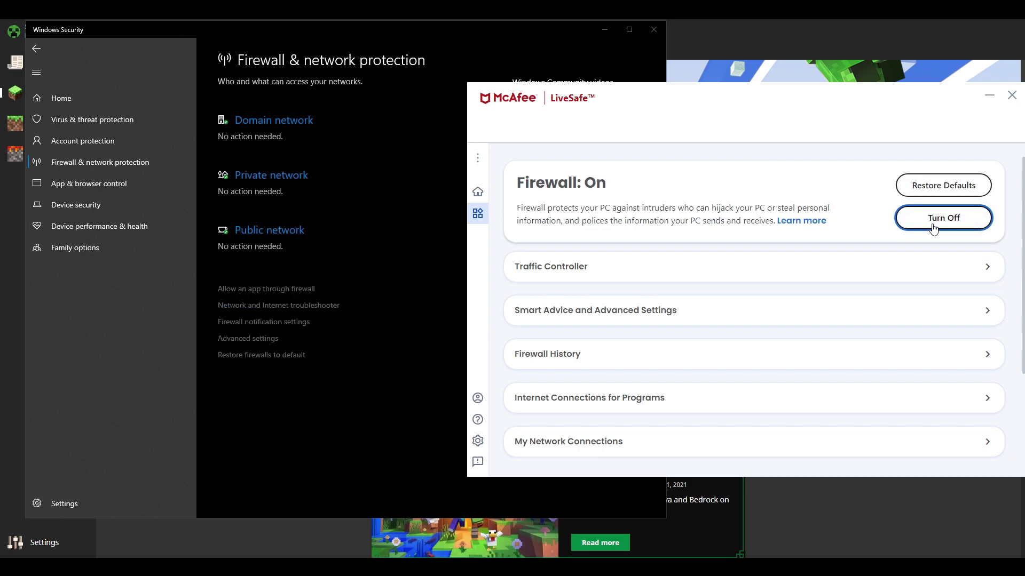
pyautogui.click(1011, 95)
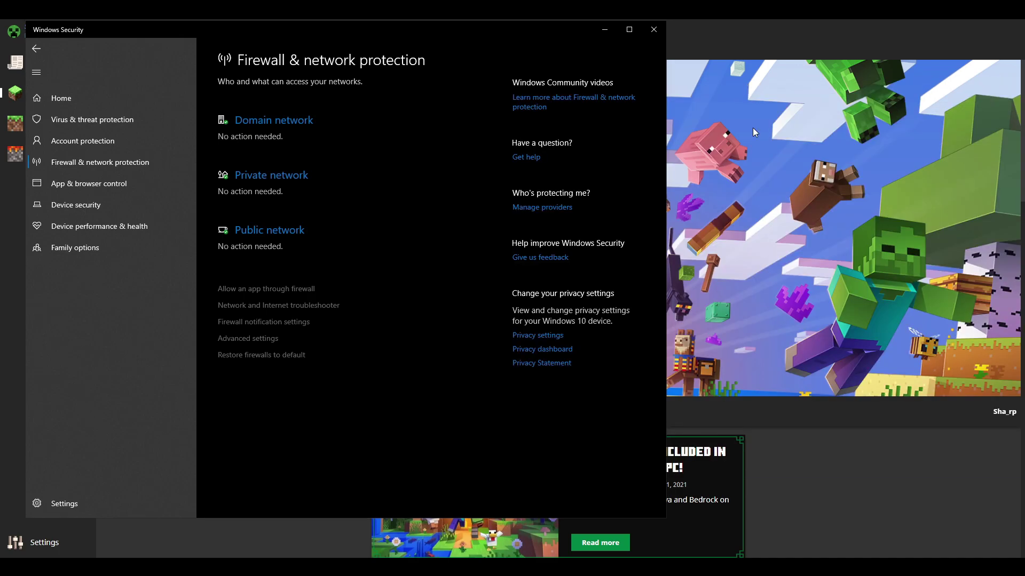
pyautogui.click(613, 30)
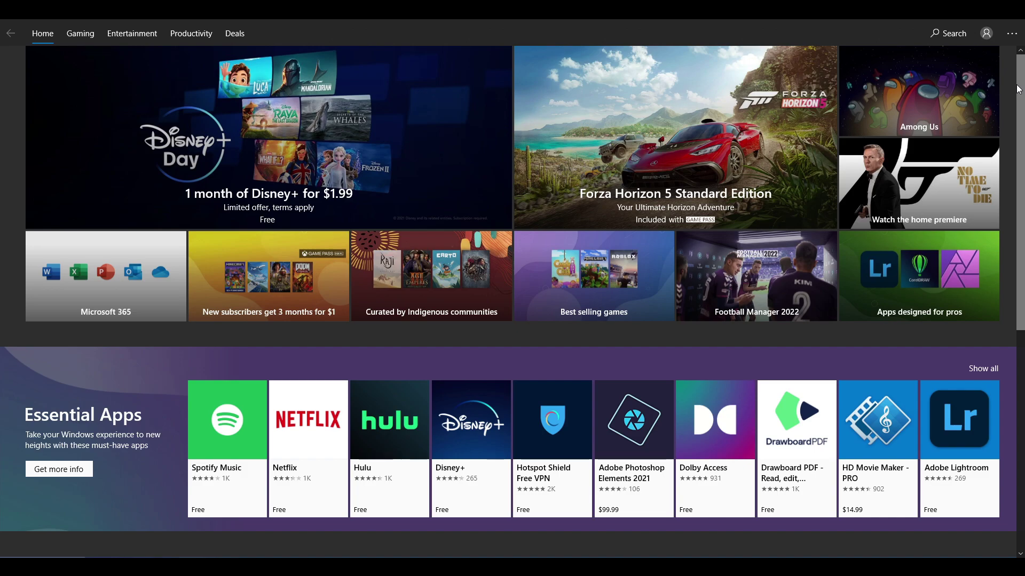
# Step: Search the Microsoft Store for 'xbox' to find the Xbox app
pyautogui.click(948, 33)
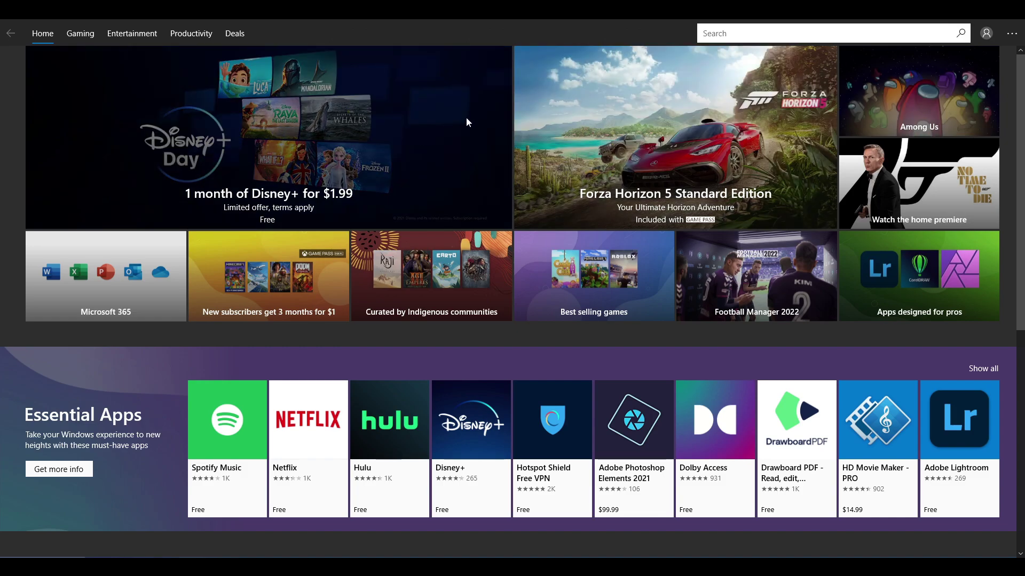
pyautogui.write('xbox')
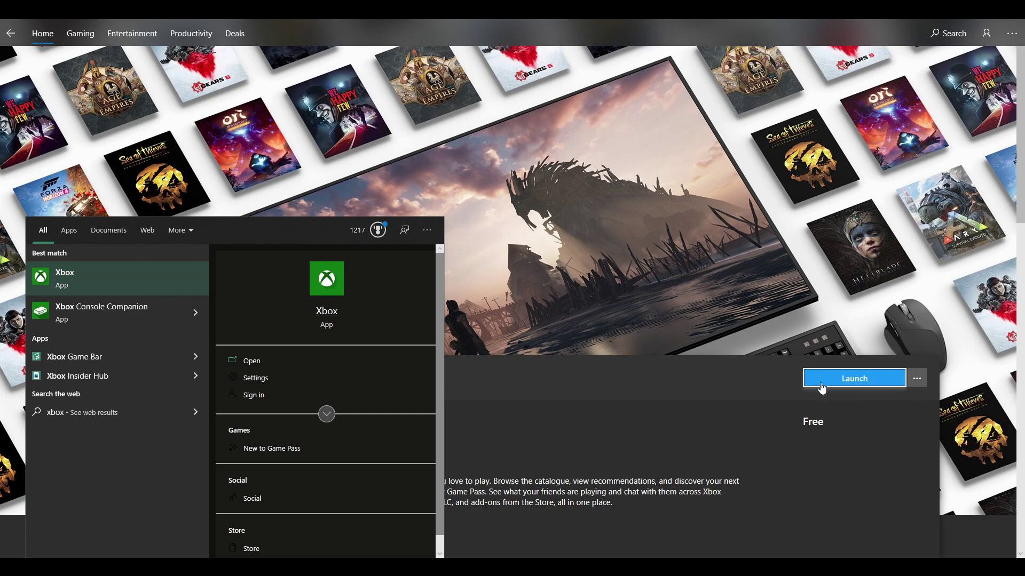
# Step: In the Xbox app, search 'minecraft' and open the Minecraft Launcher product page via Minecraft for Windows + Launcher
pyautogui.click(131, 277)
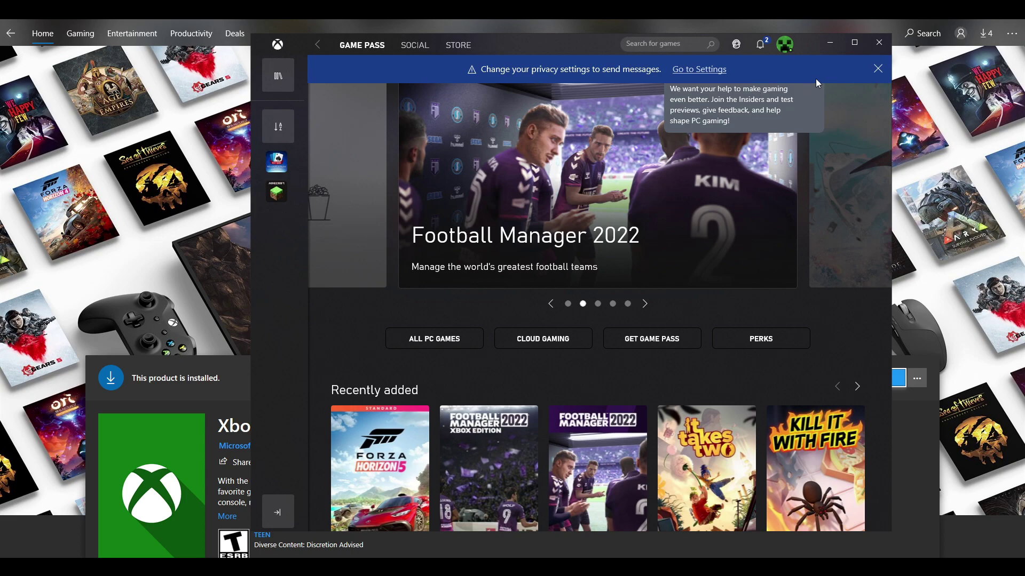
pyautogui.click(662, 47)
pyautogui.write('minecraft')
pyautogui.press('Return')
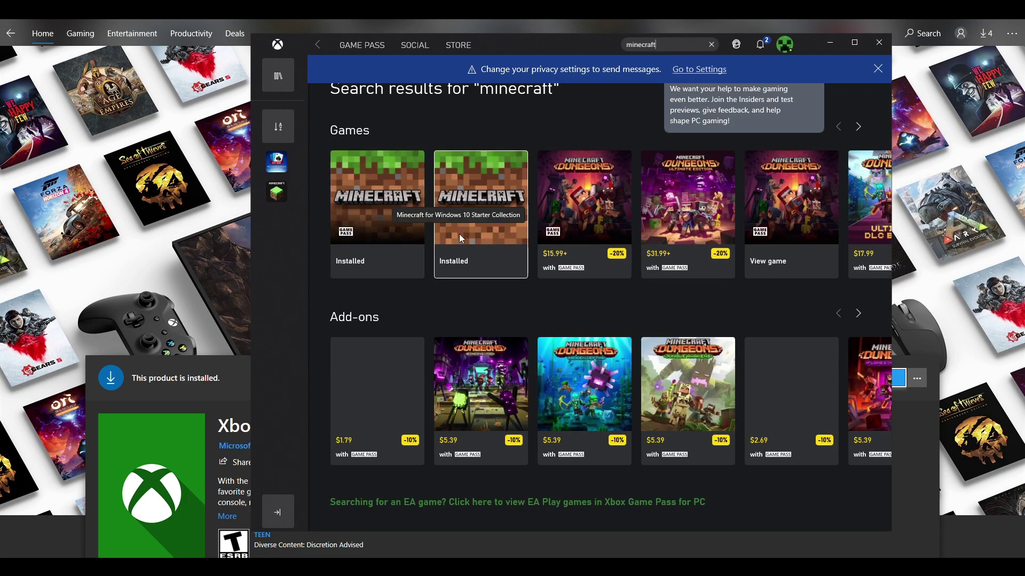
pyautogui.click(378, 223)
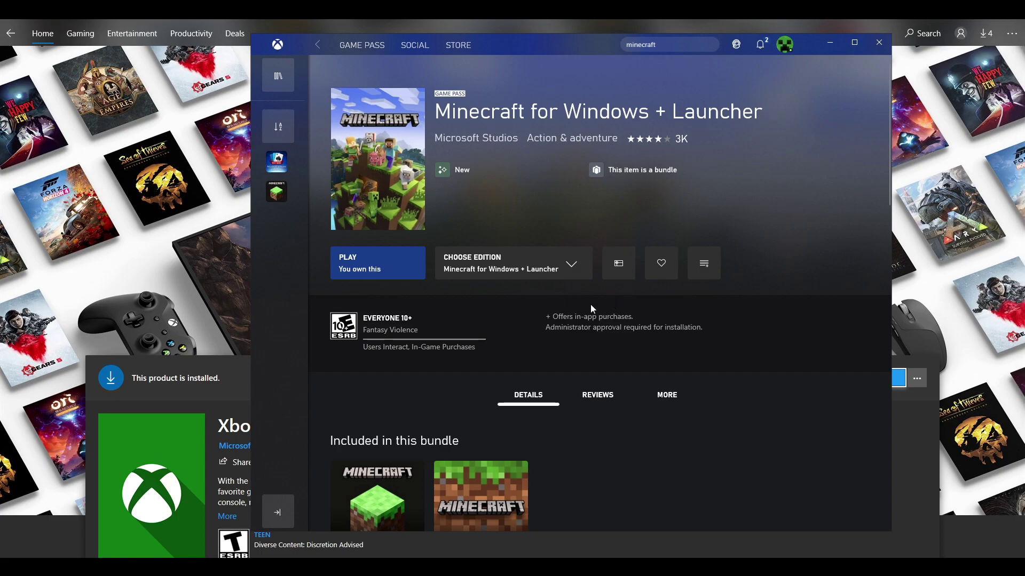
pyautogui.scroll(-5, 564, 306)
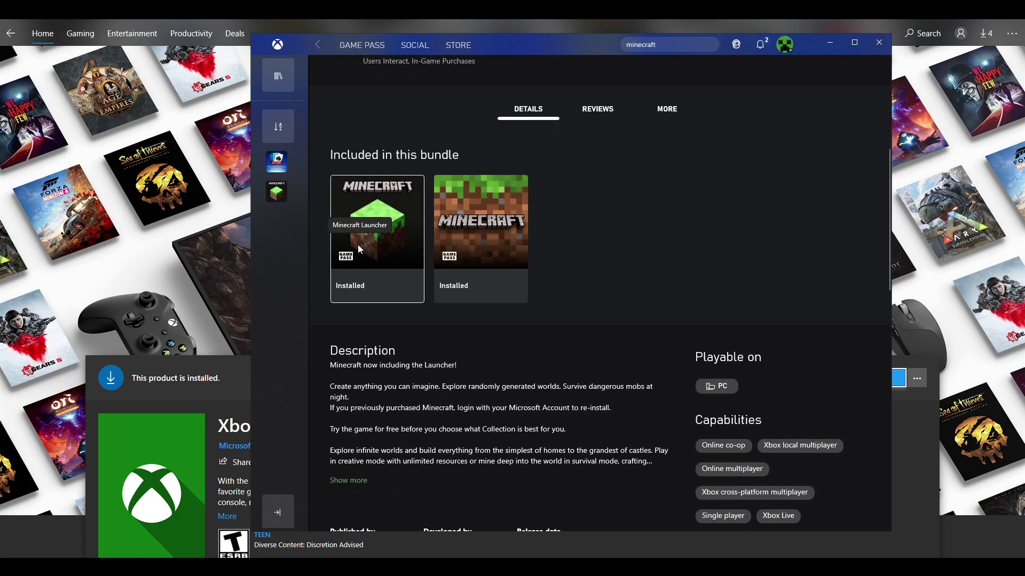
pyautogui.click(381, 216)
pyautogui.scroll(5, 527, 426)
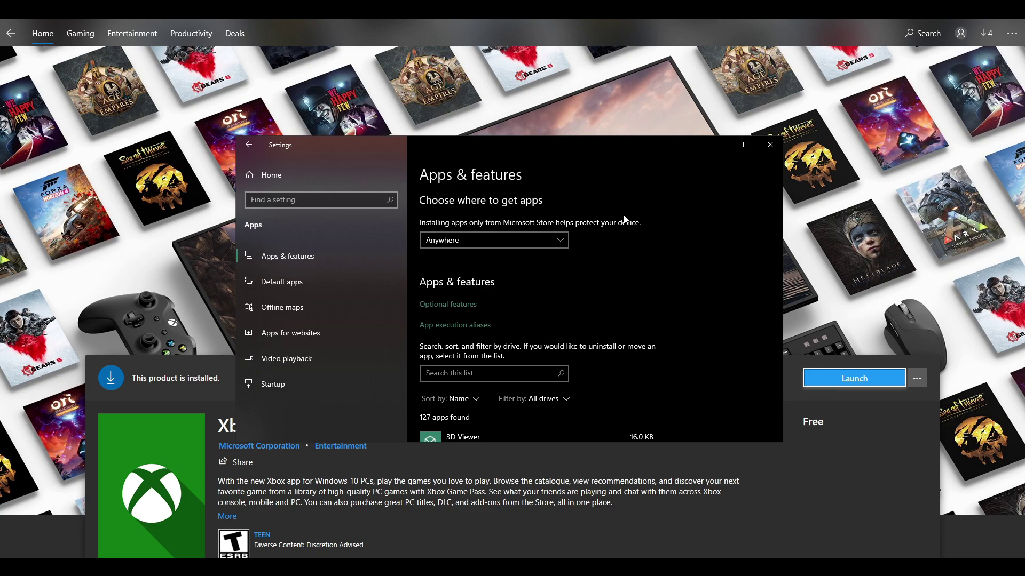
# Step: Filter installed apps for 'mine', repair Minecraft Launcher in Advanced options, then open %appdata%\.minecraft
pyautogui.scroll(-3, 619, 256)
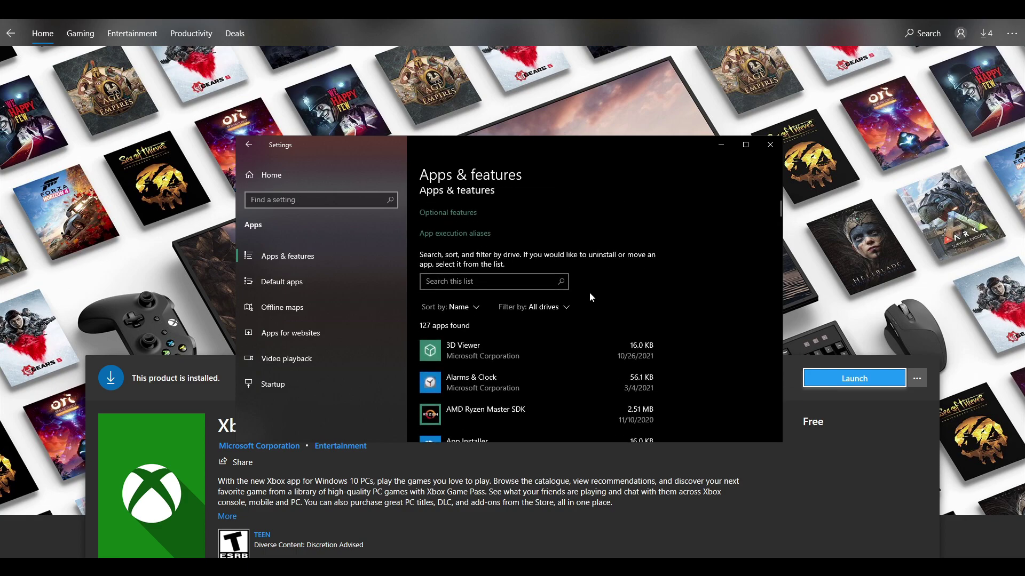
pyautogui.click(522, 279)
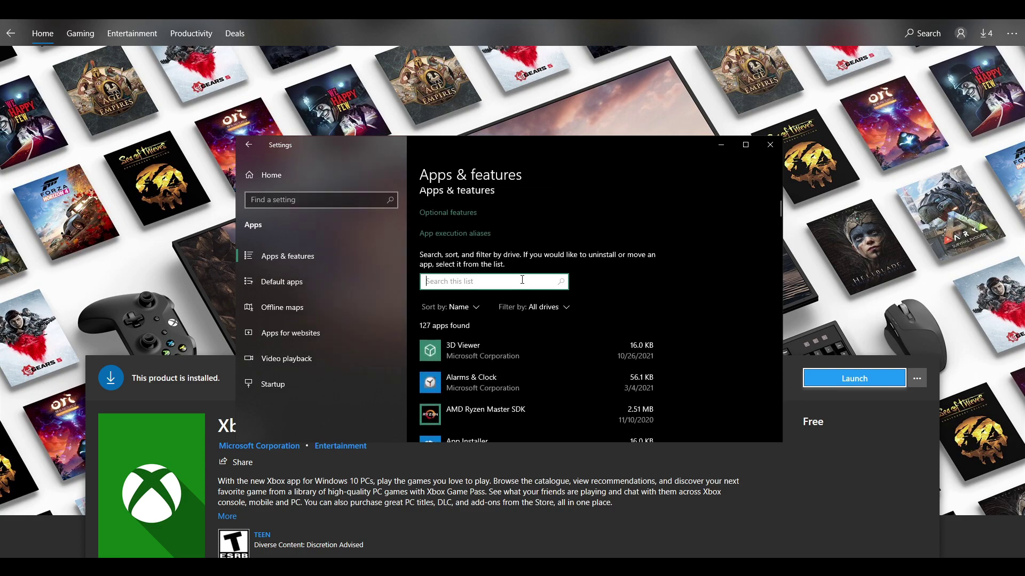
pyautogui.write('mine')
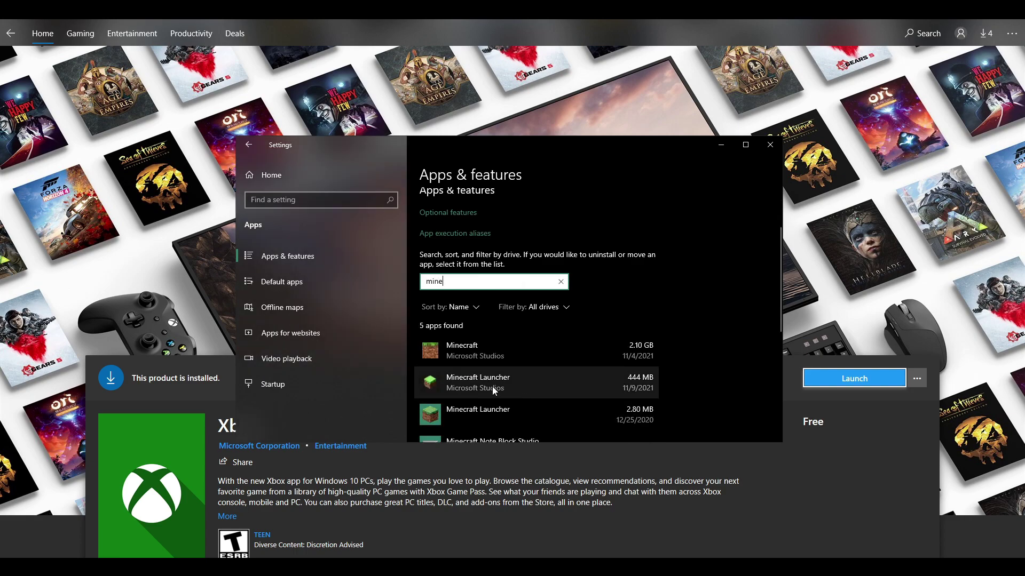
pyautogui.click(540, 389)
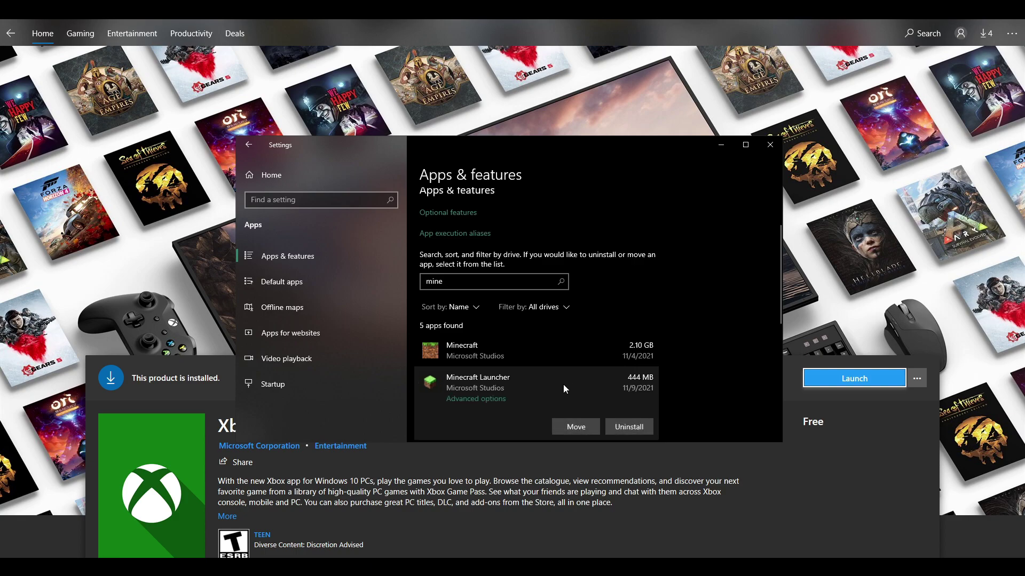
pyautogui.scroll(-1, 562, 384)
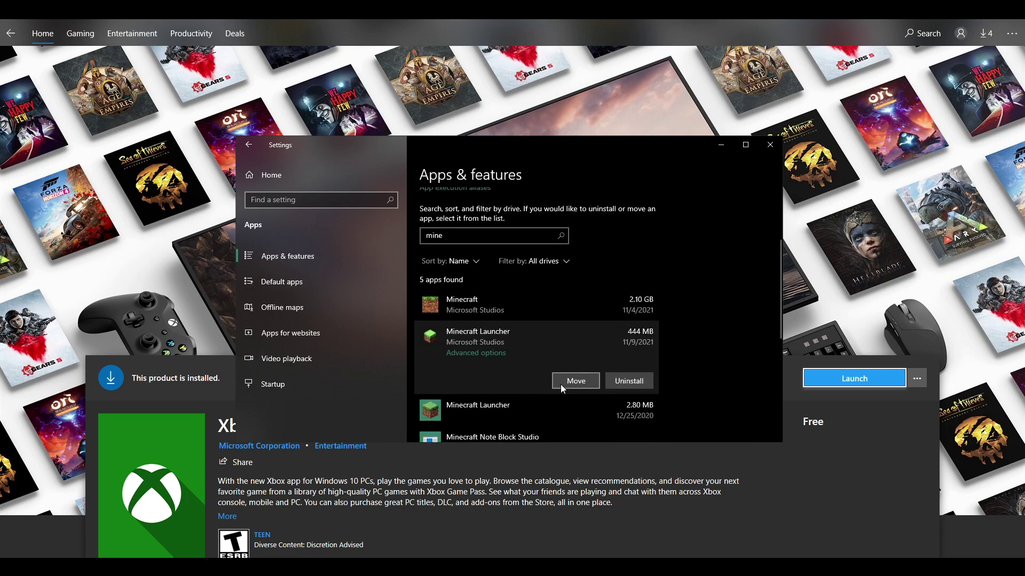
pyautogui.click(476, 353)
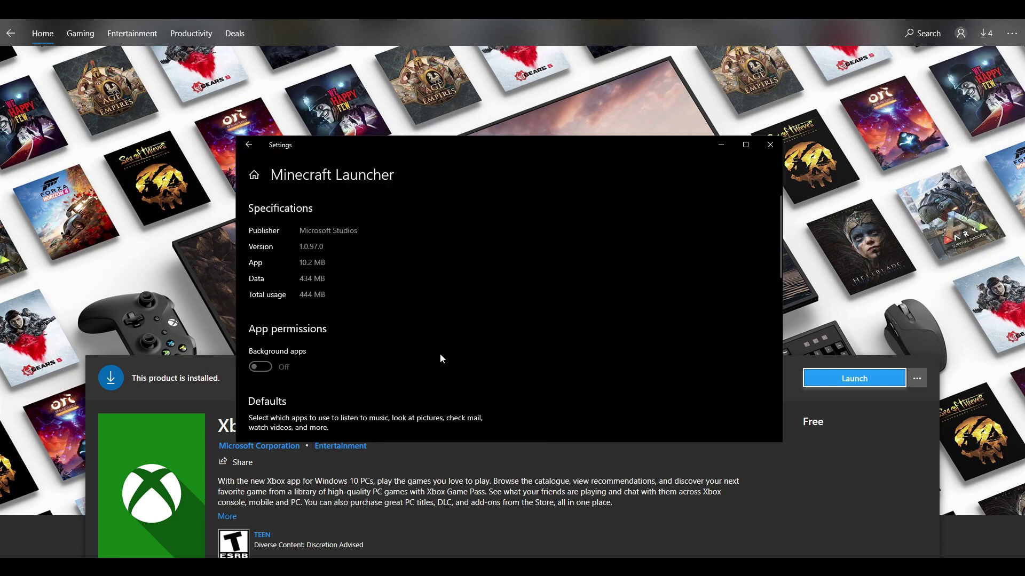
pyautogui.scroll(-5, 440, 356)
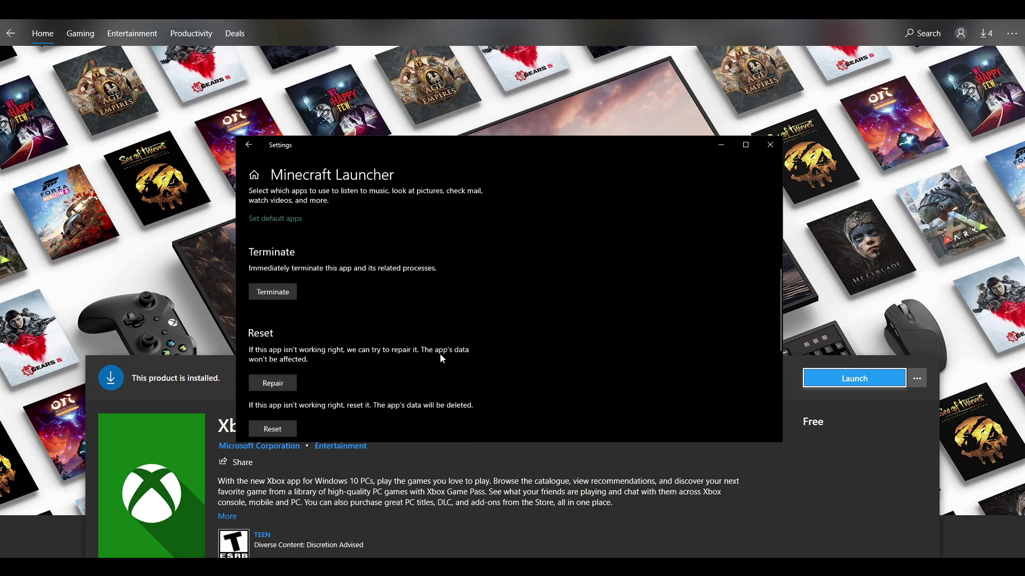
pyautogui.scroll(-1, 442, 358)
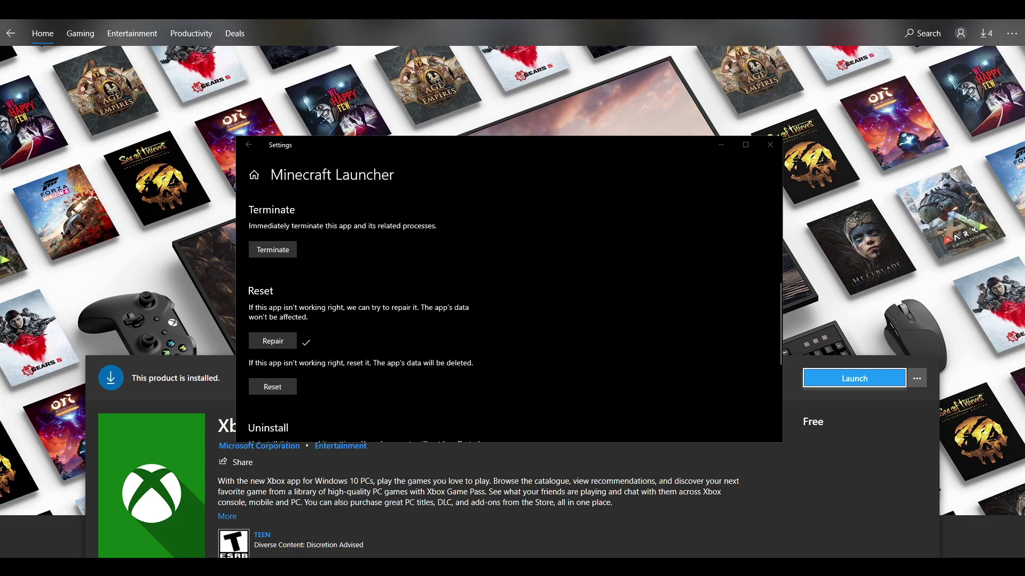
pyautogui.hotkey('alt', 'Tab')
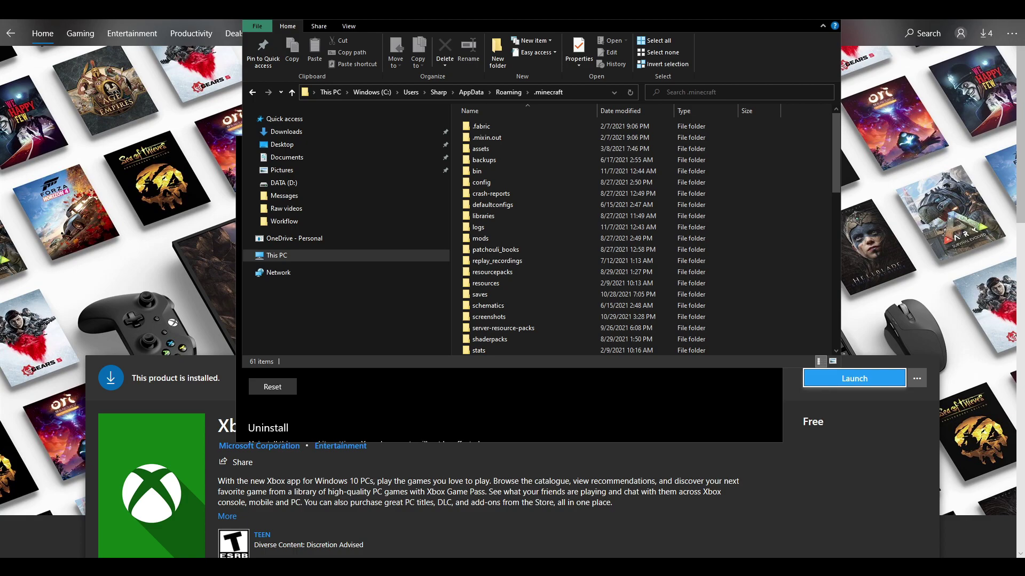
# Step: Select all 61 items in the .minecraft folder, copy them, then clear the selection
pyautogui.moveTo(732, 119); pyautogui.dragTo(488, 348)
pyautogui.scroll(8, 558, 306)
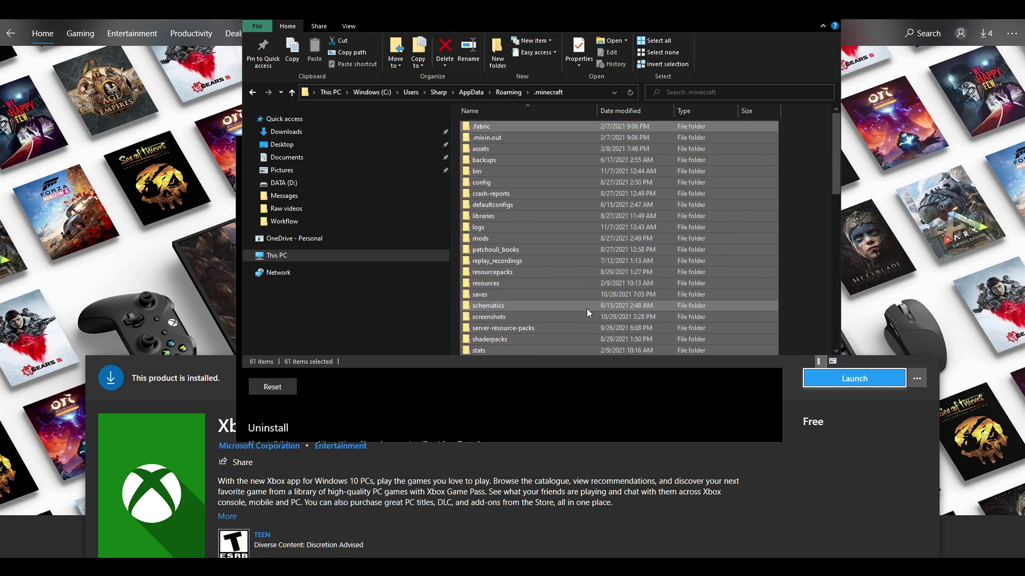
pyautogui.scroll(5, 588, 309)
pyautogui.rightClick(592, 229)
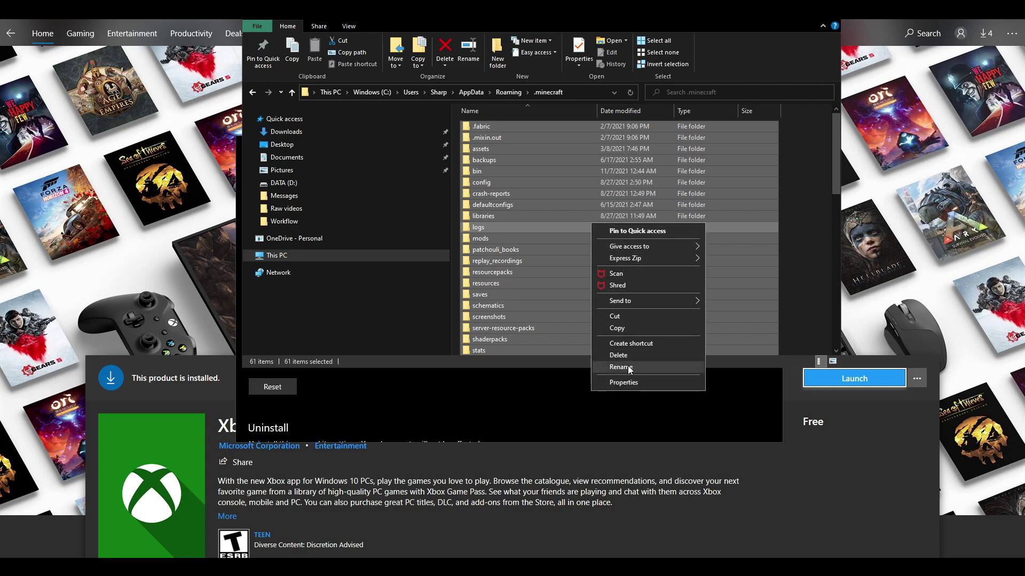
pyautogui.click(635, 331)
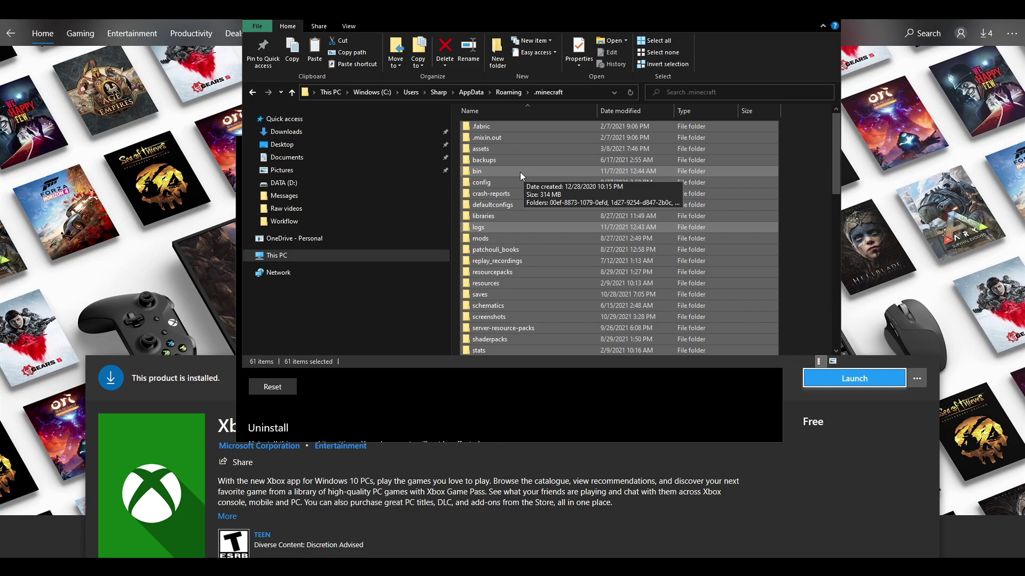
pyautogui.click(798, 206)
pyautogui.scroll(-1, 702, 185)
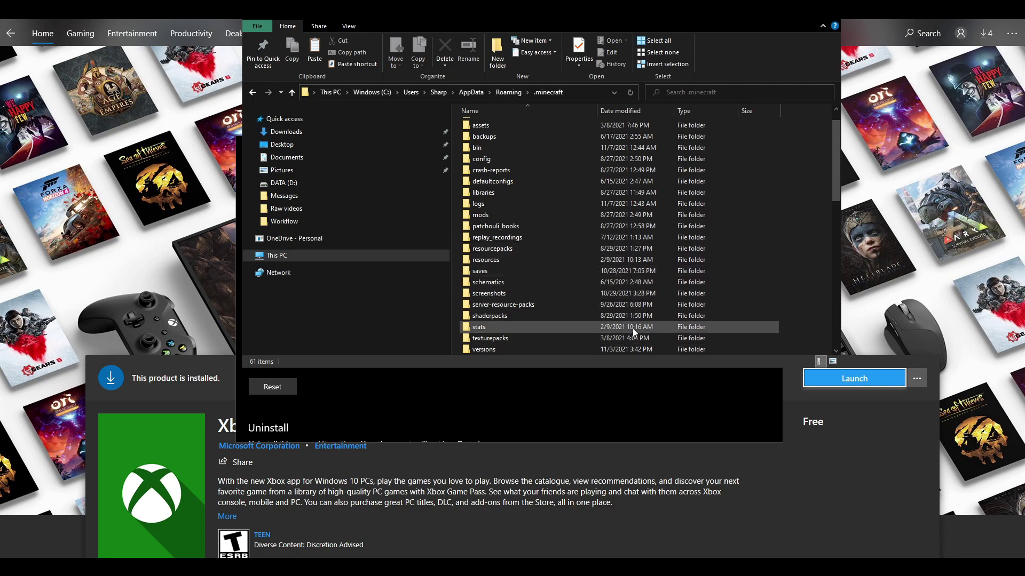
pyautogui.scroll(1, 632, 328)
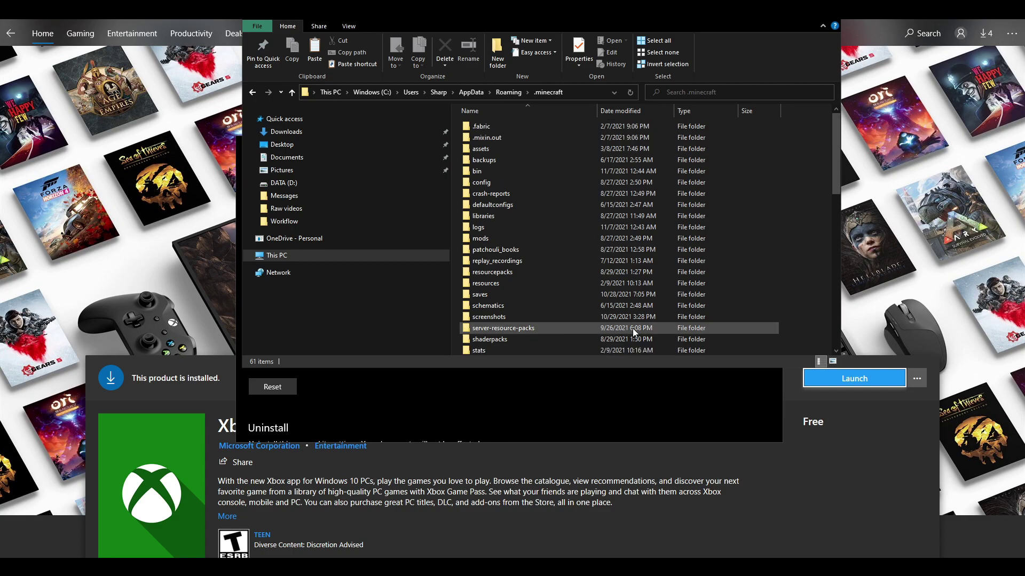